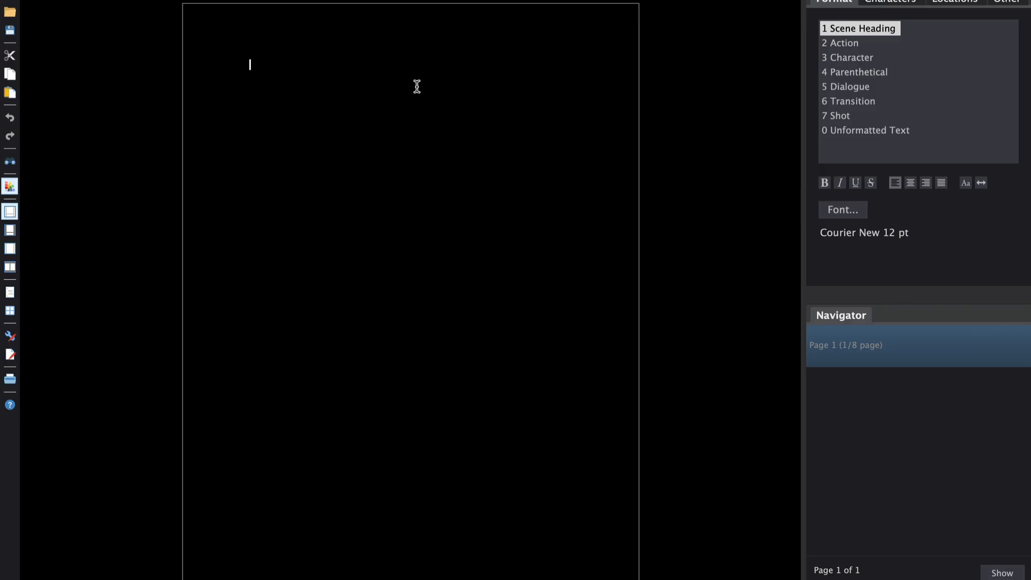
Step: Write the scene heading "INT. COFFEE SHOP - DAY" at the start of the script
text(I)
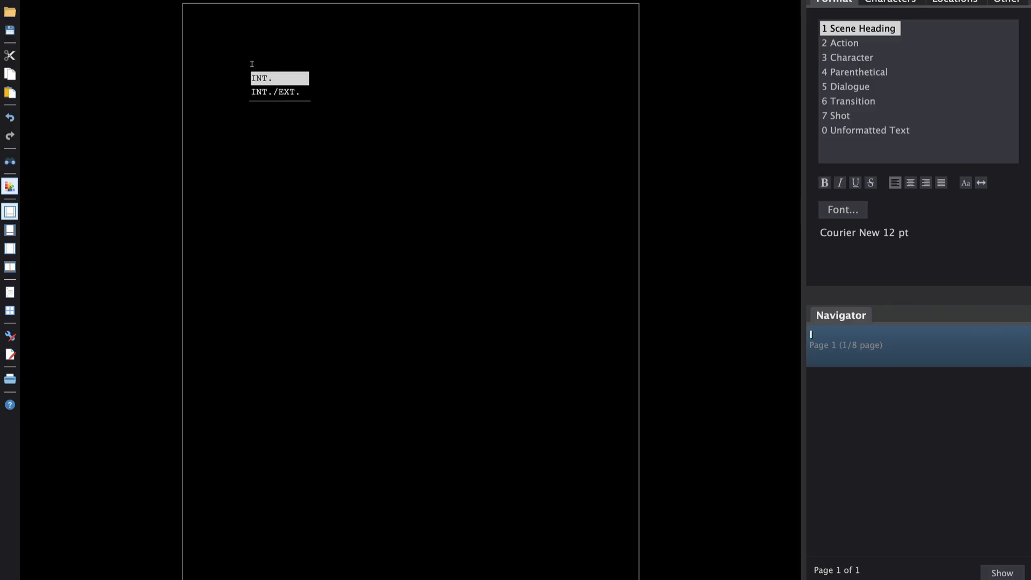
text(NT)
click(260, 74)
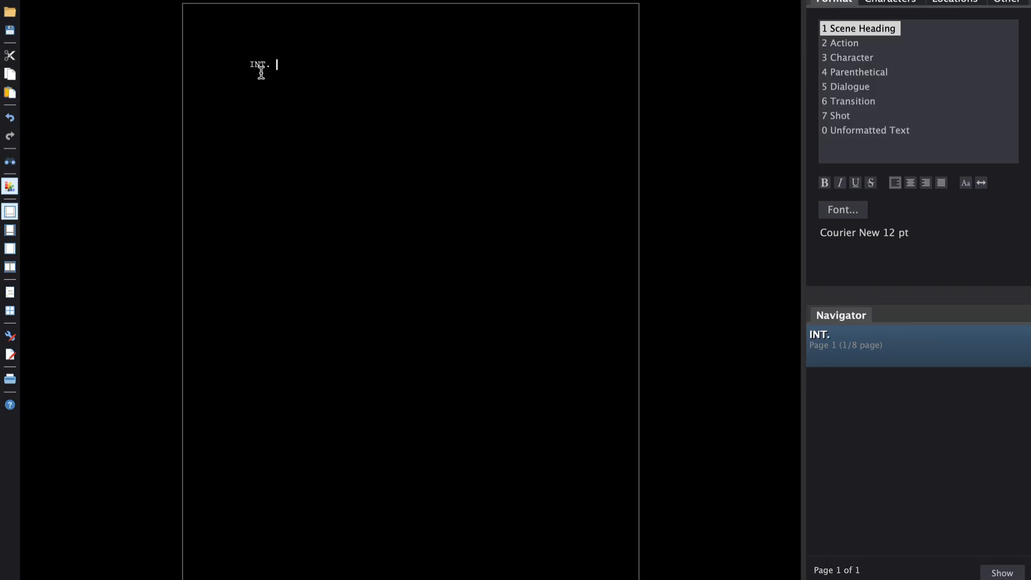
text(COFFEE SHOP)
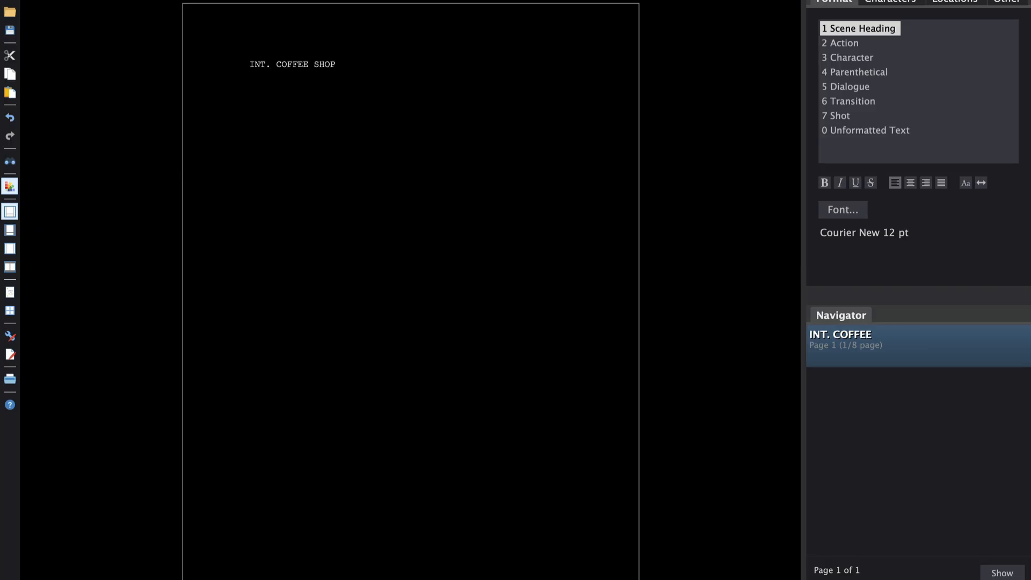
text( - D)
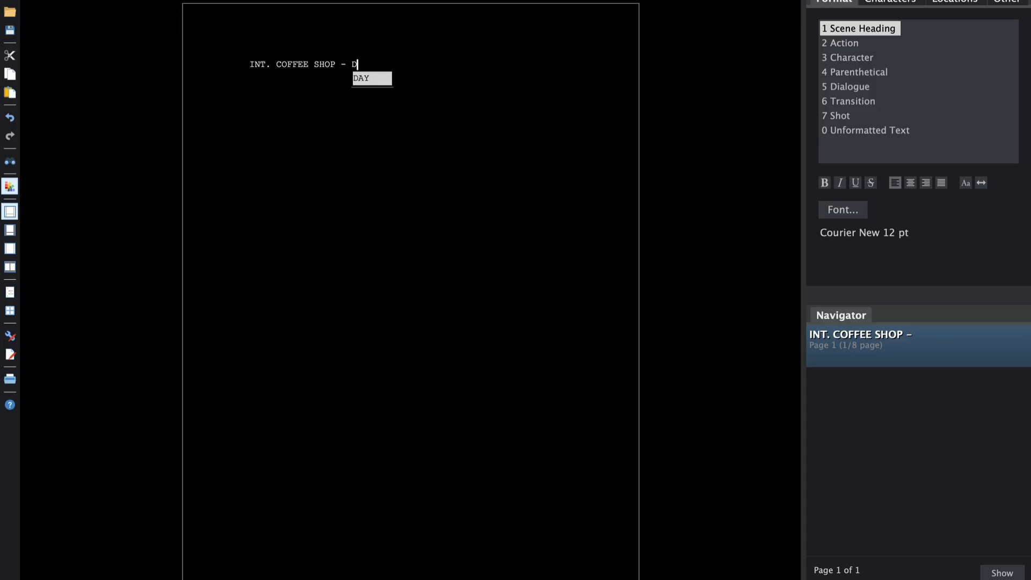
key(Return)
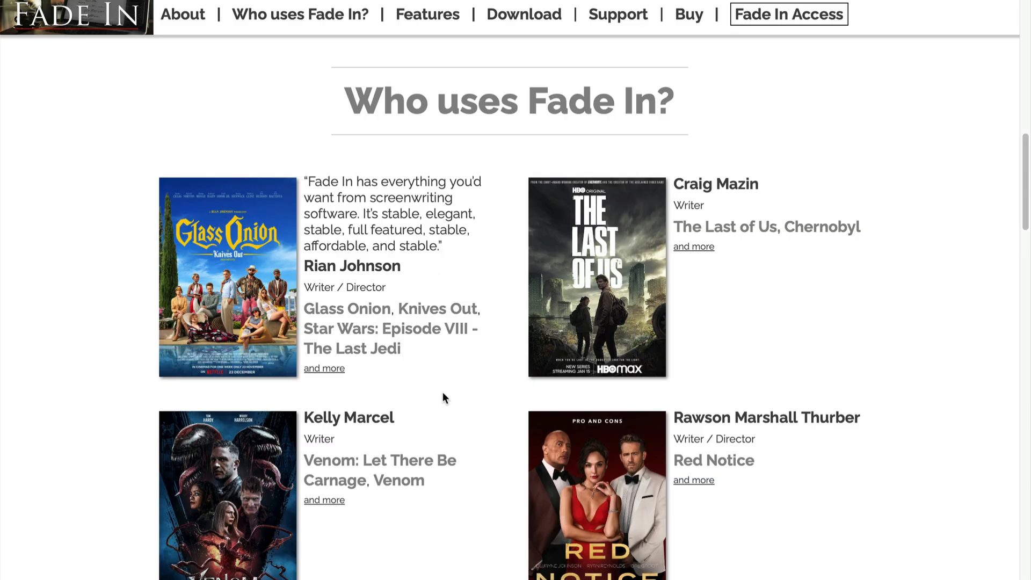
scroll(1020, 269, down, 8)
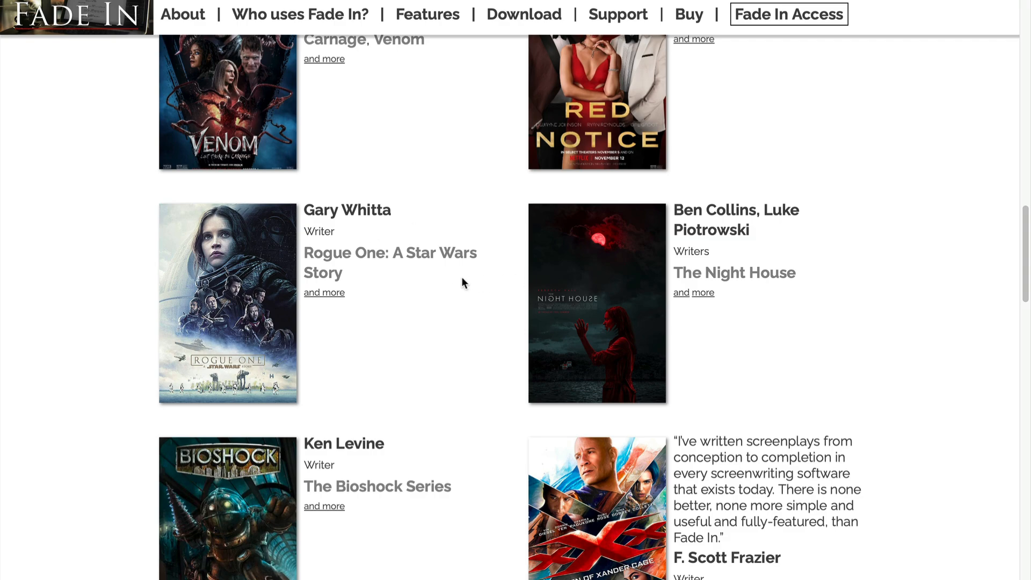
drag(1023, 245, 1026, 181)
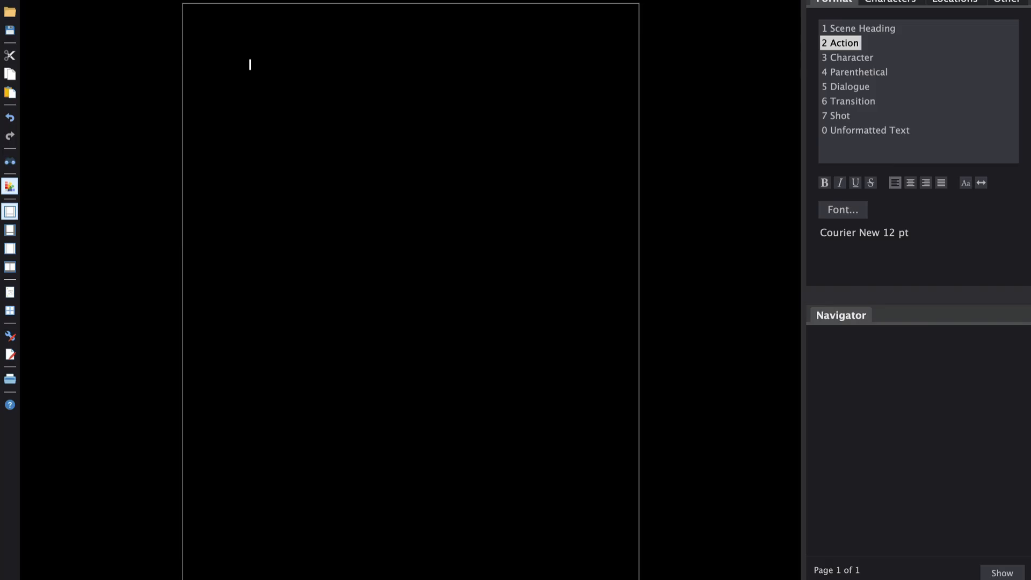
Step: Format the first line as a scene heading and write "INT. PARKING GARAGE - NIGHT"
key(super+1)
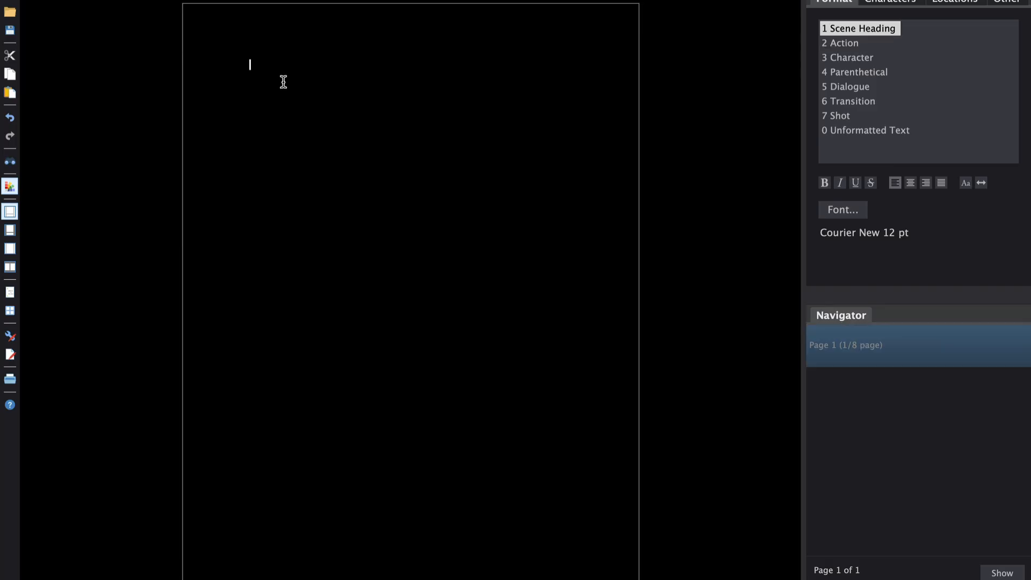
text(I)
click(284, 86)
text(PARKING GARAGE -)
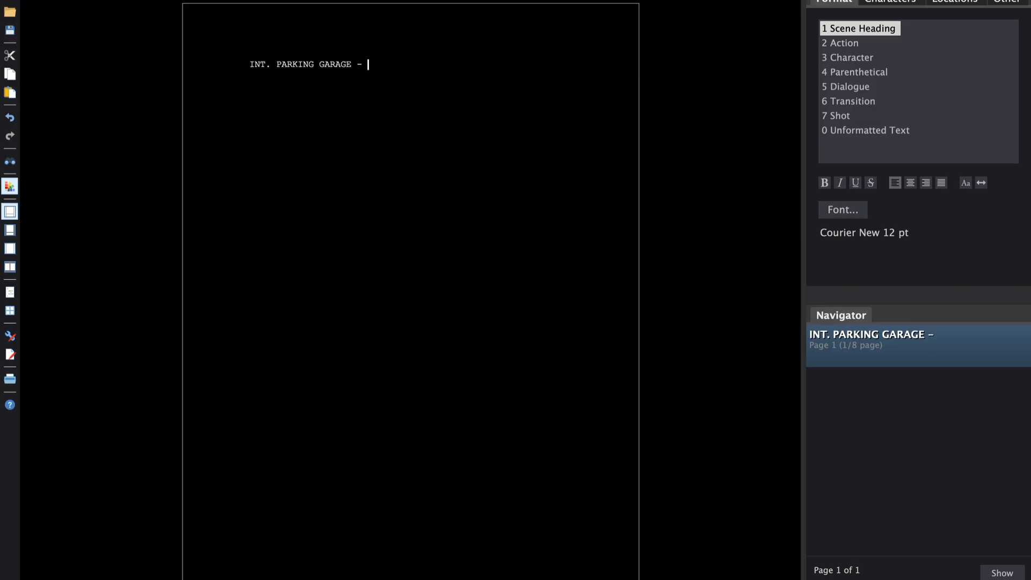
text( N)
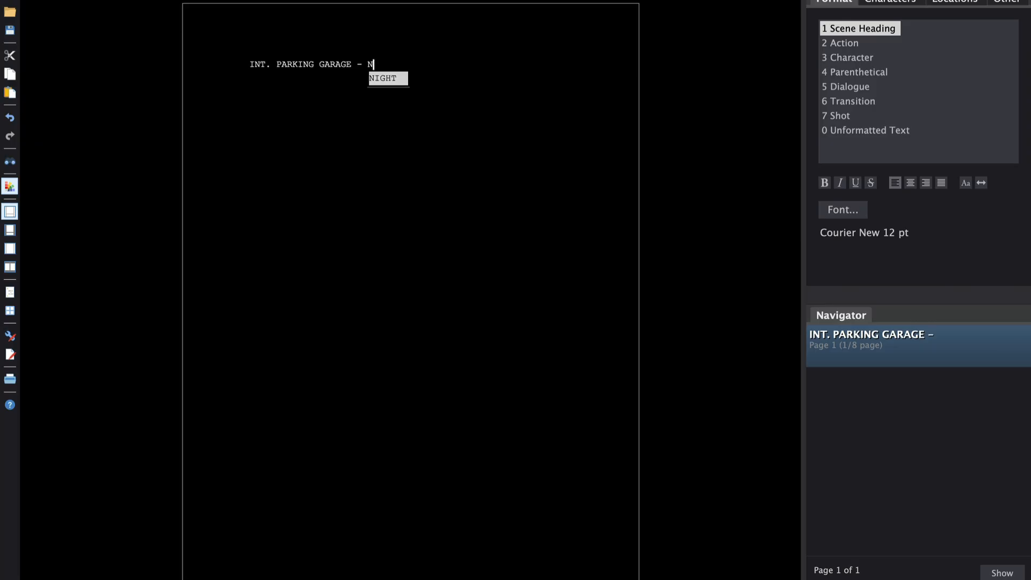
key(Return)
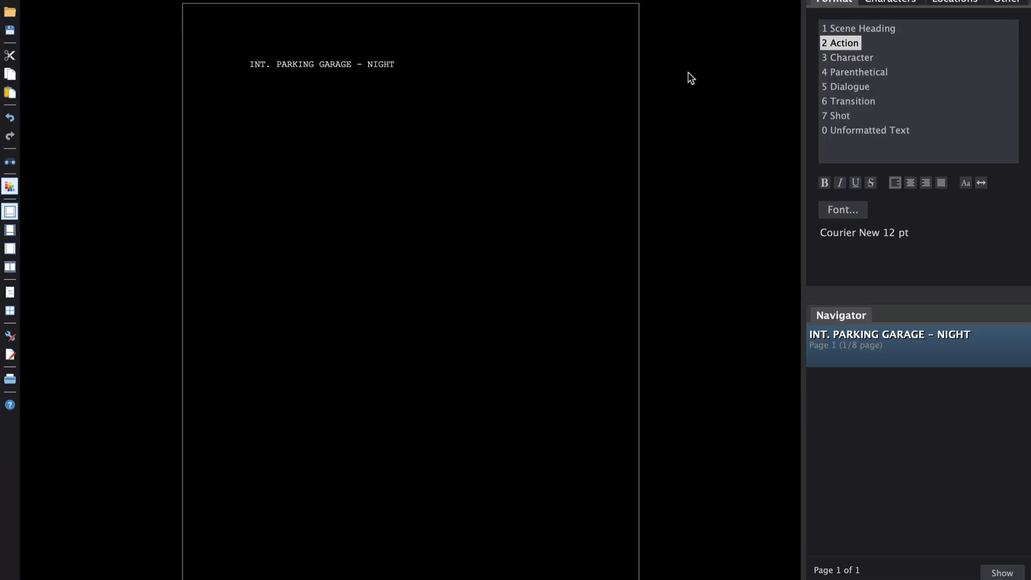
Step: Write the action "MAYA hurries to her car, heels echoing off the concrete. She stops at a pillar to dig for her keys."
text(MAYA hurries to her car, heels ecoing off th)
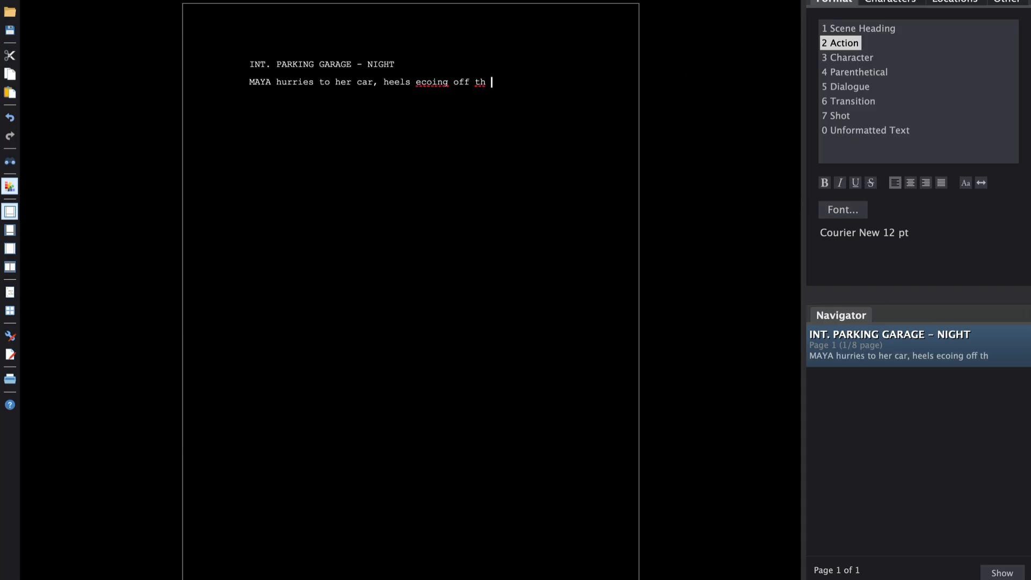
key(BackSpace)
text(e concrete.  She stops at a pillar)
text( to dig her keyes.)
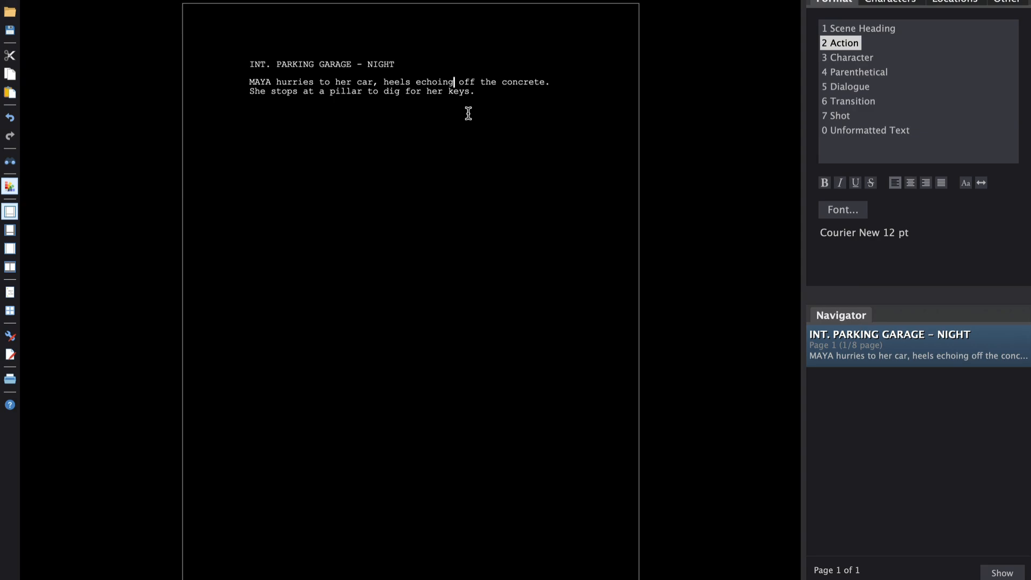
Step: Add the action line "The echoing continues." followed by the character MAYA with the dialogue "What the hell?"
click(488, 96)
text(The echoing continues.)
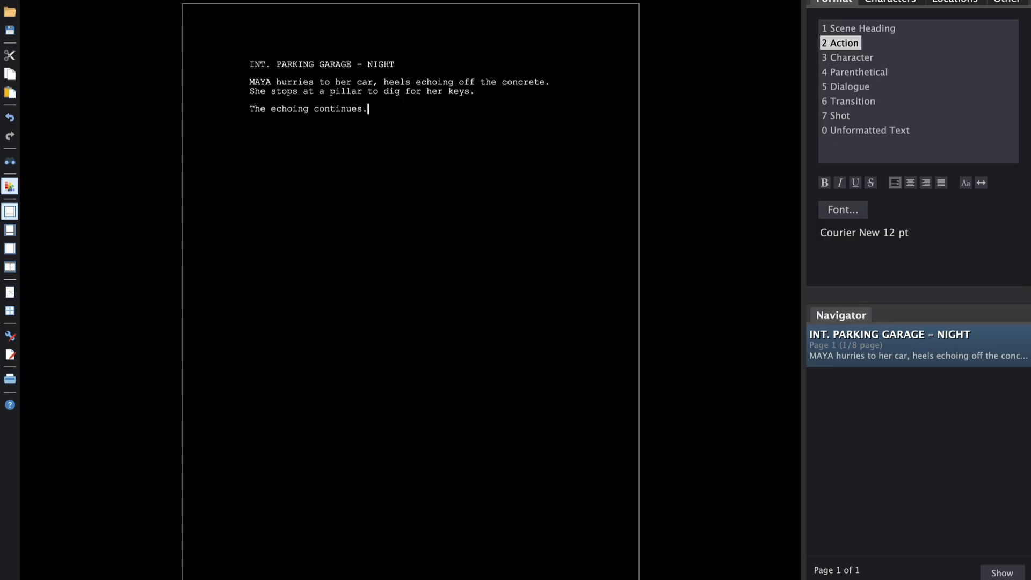
key(Return)
key(Tab)
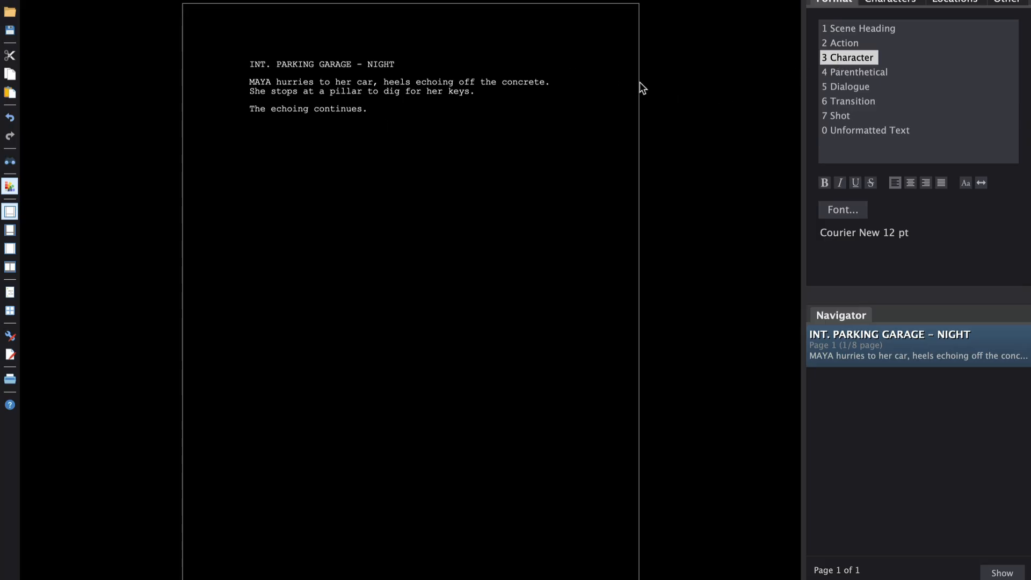
text(MAYA)
key(Return)
text(What the hell?)
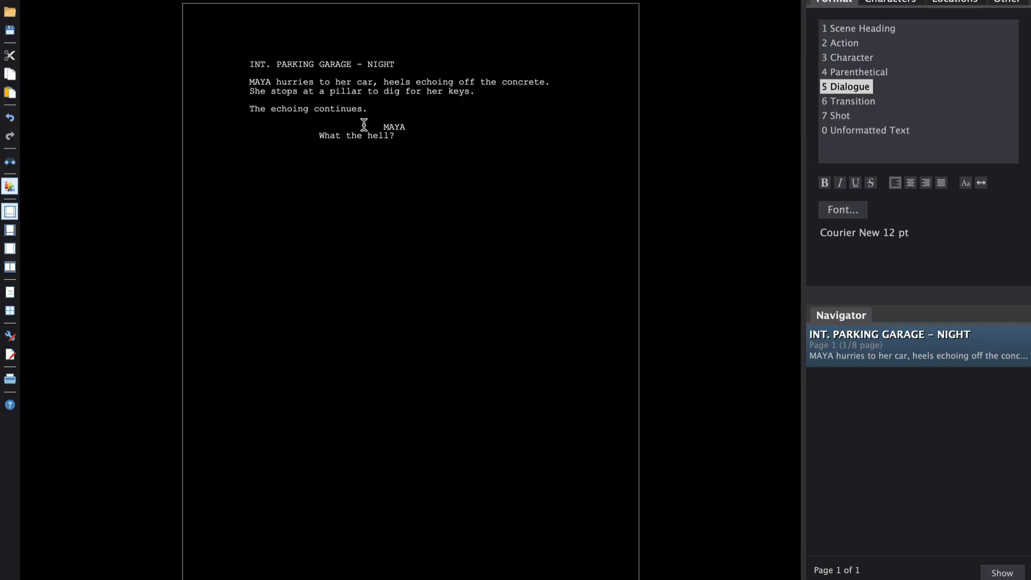
Step: Insert the parenthetical "whispered, to herself" between MAYA's name and her dialogue
click(412, 126)
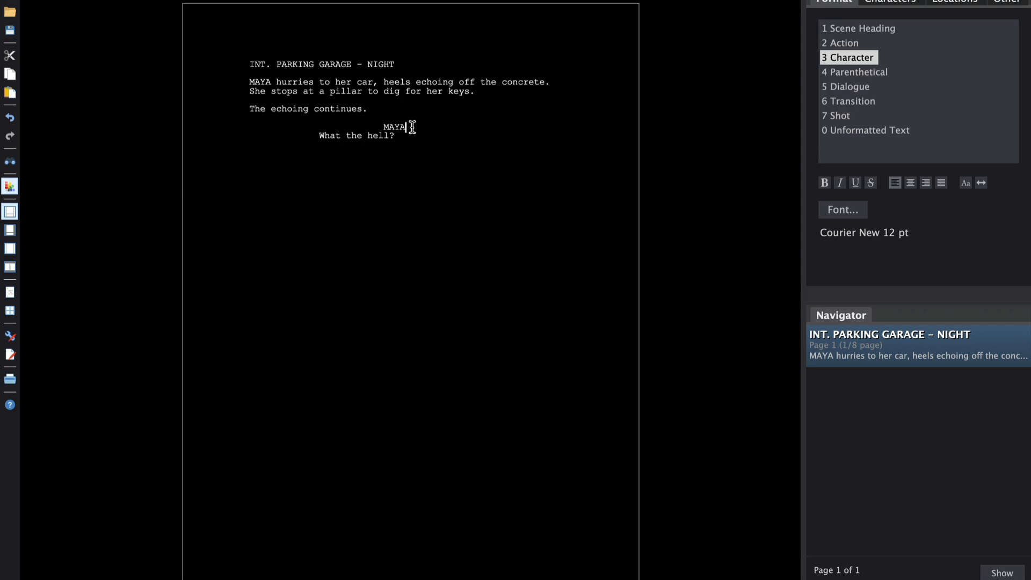
key(Tab)
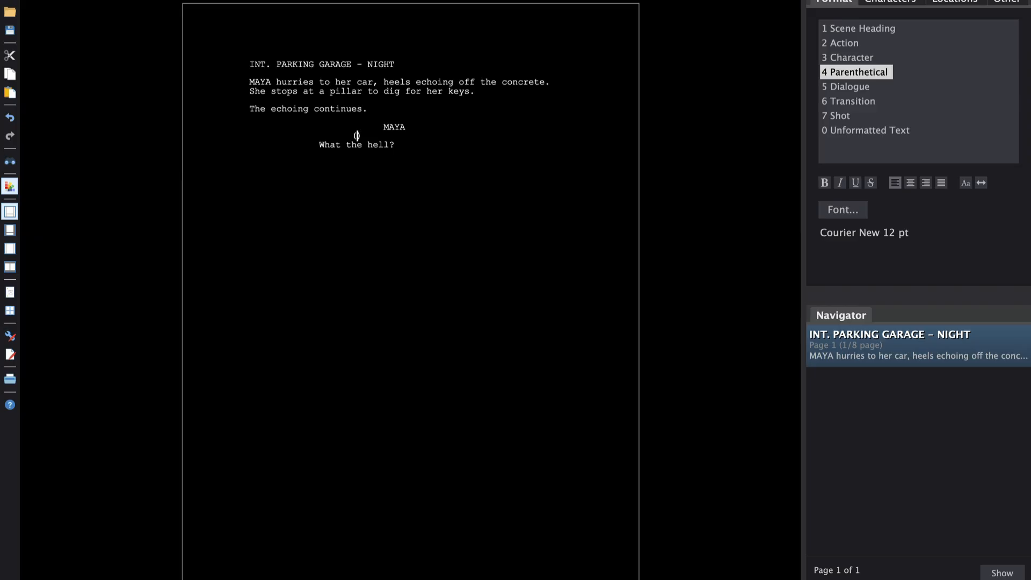
text(whispered, to herself)
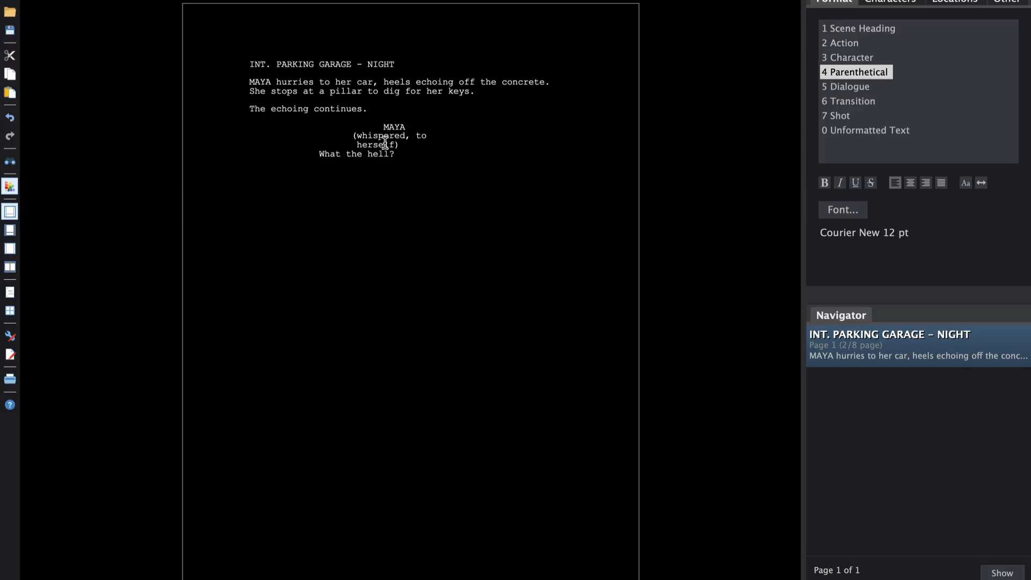
Step: Write the action "She spins around. The garage is empty, but footsteps echo from the level above. Maya clutches her keys like a weapon."
click(413, 158)
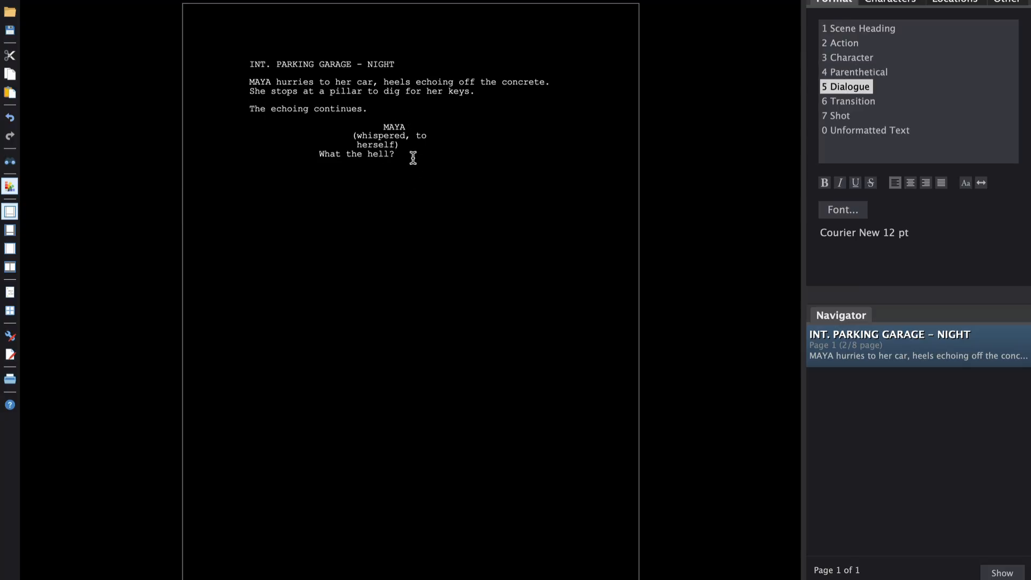
key(Return)
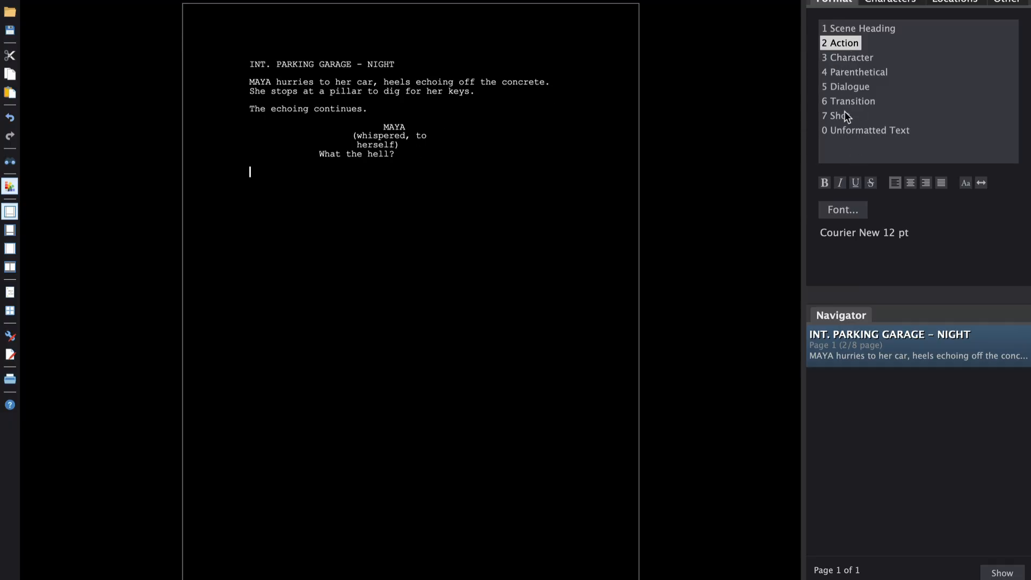
text(She spins around.  The garage is empty, but footse)
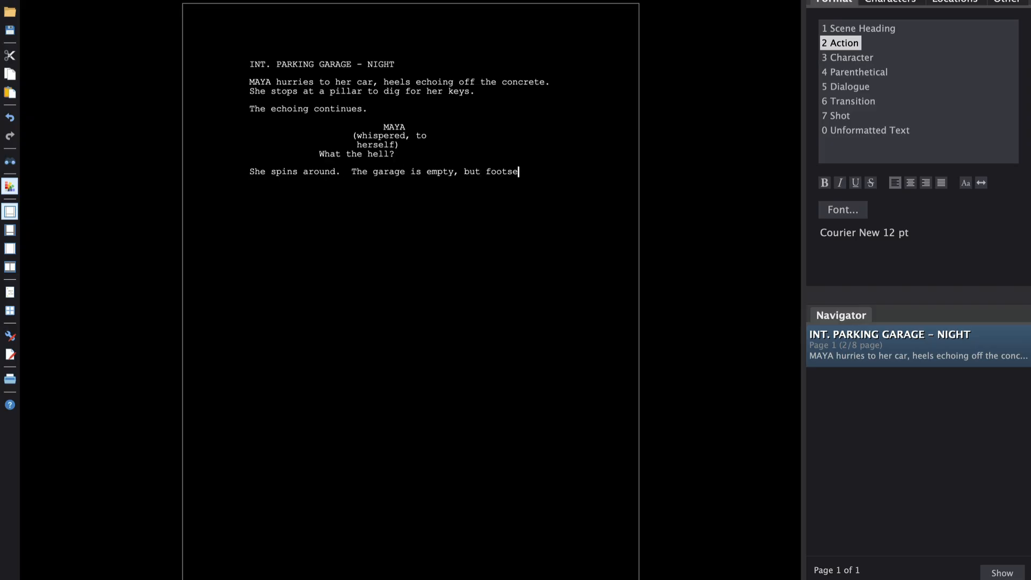
text(ps echo from the level above.  Maya clutches her keys like a weapon.)
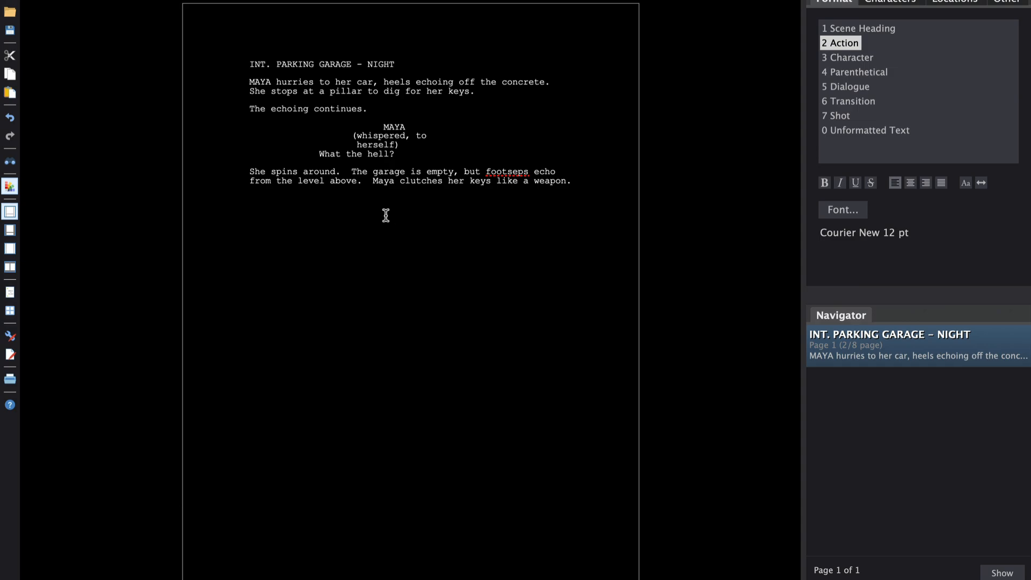
right_click(501, 168)
click(516, 177)
Step: Add another speech for the character MAYA with the dialogue "Hello? Security?"
key(Tab)
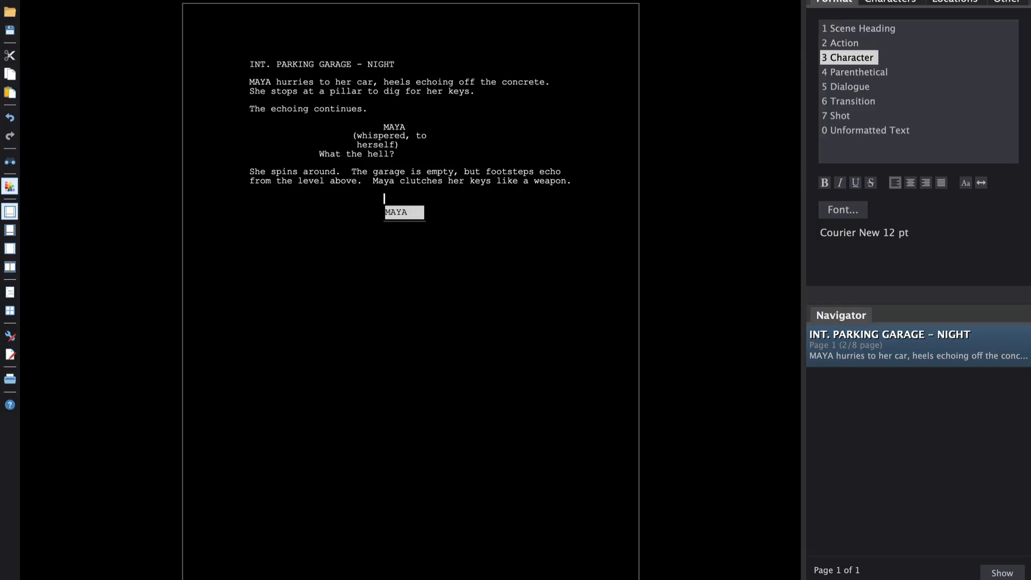
key(Return)
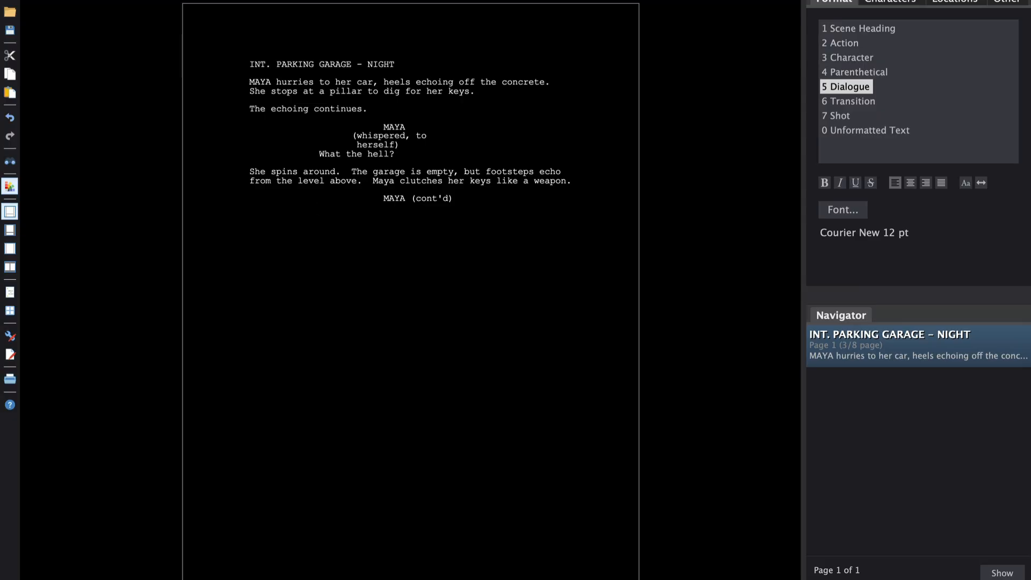
text(Hello? Security?)
key(Return)
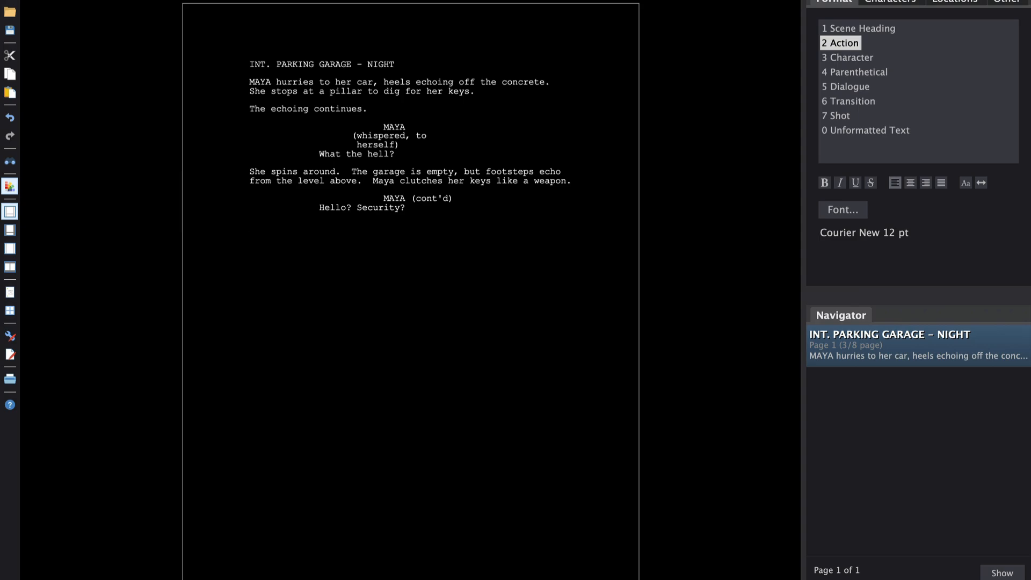
Step: Write the action "Her voice bounces off concrete walls. No response. She moves faster toward her car, each step deliberate and quiet."
text(Her voice bounces off concrete walls.  No response.  She moves fster toward her car, each step deliberate and quiet.)
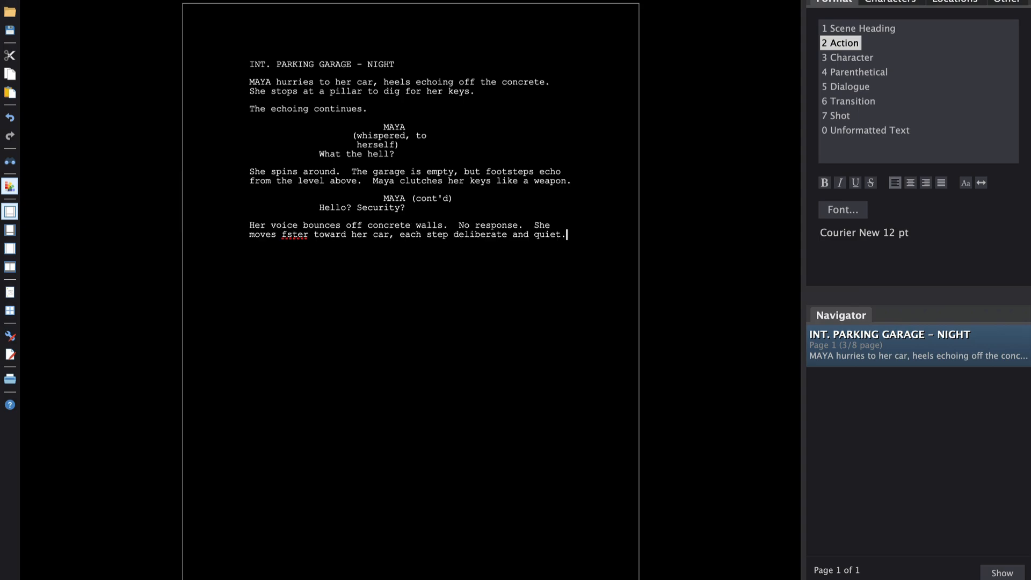
right_click(298, 235)
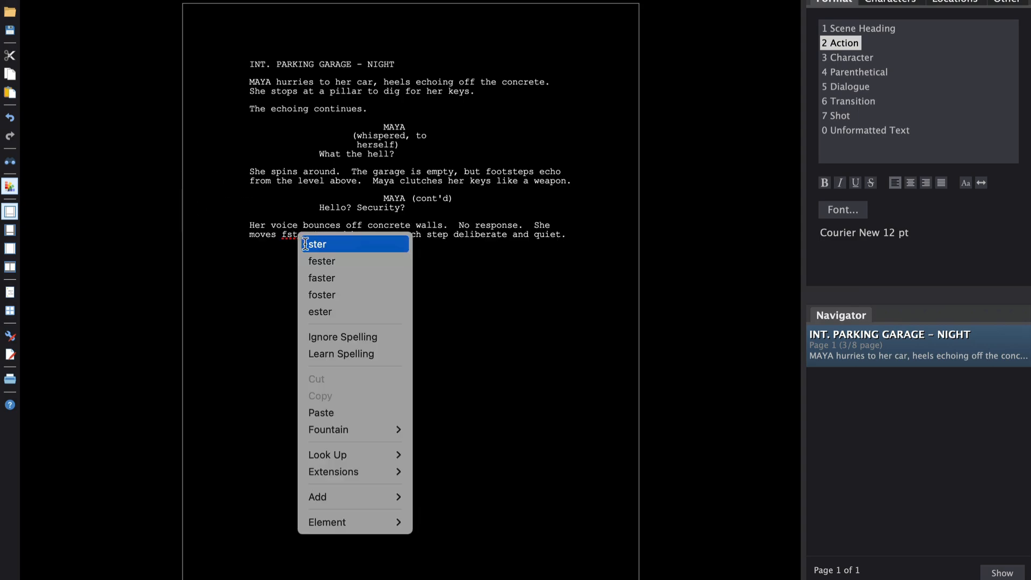
click(327, 278)
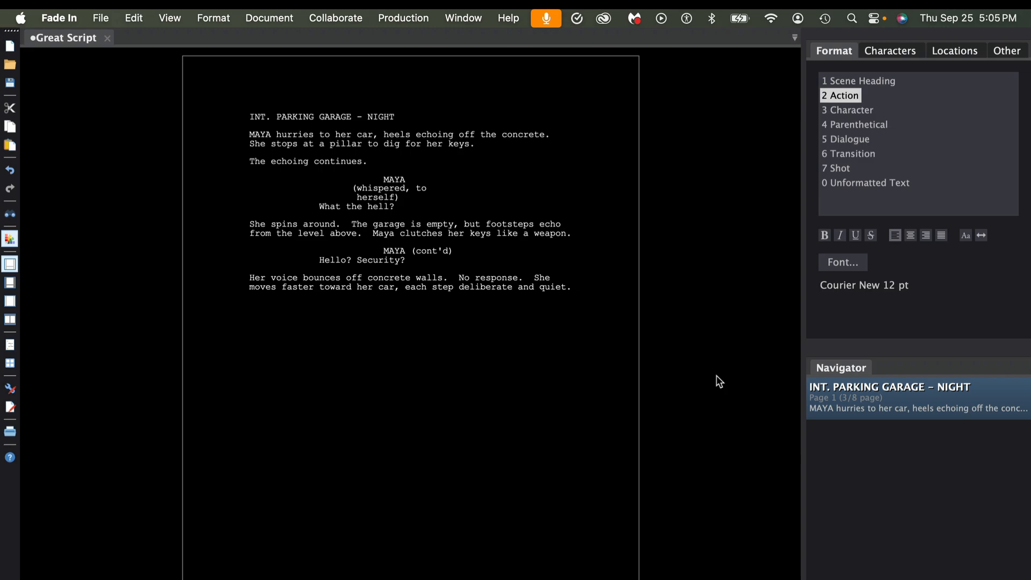
Step: Turn on the display of scene numbering for the script and accept the numbering settings
click(405, 16)
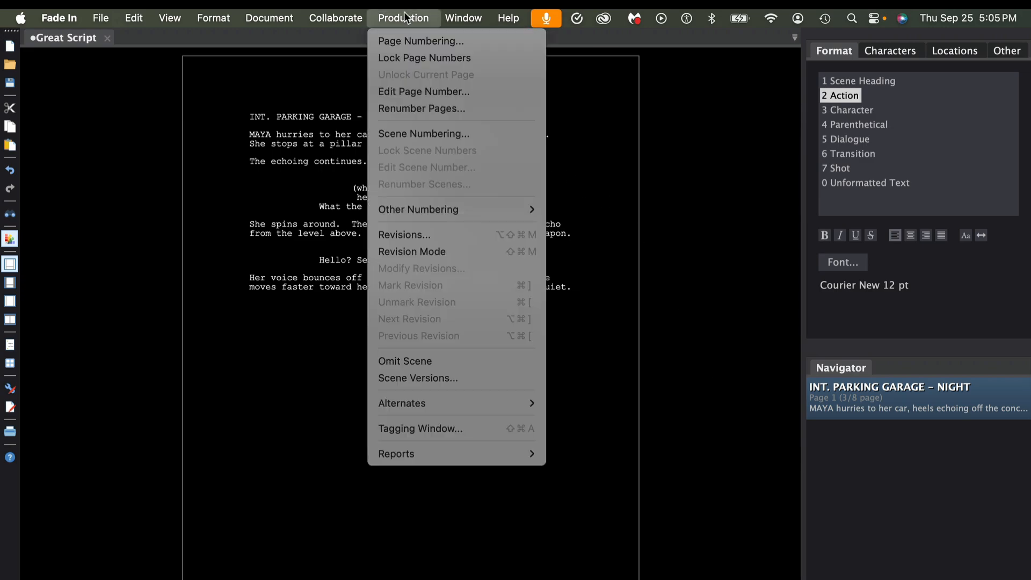
click(446, 133)
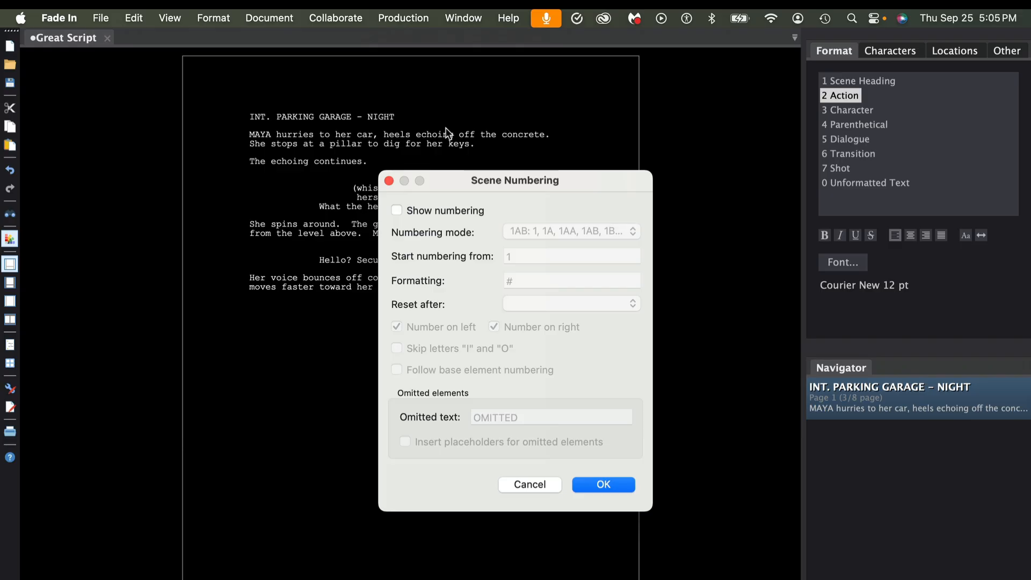
click(395, 210)
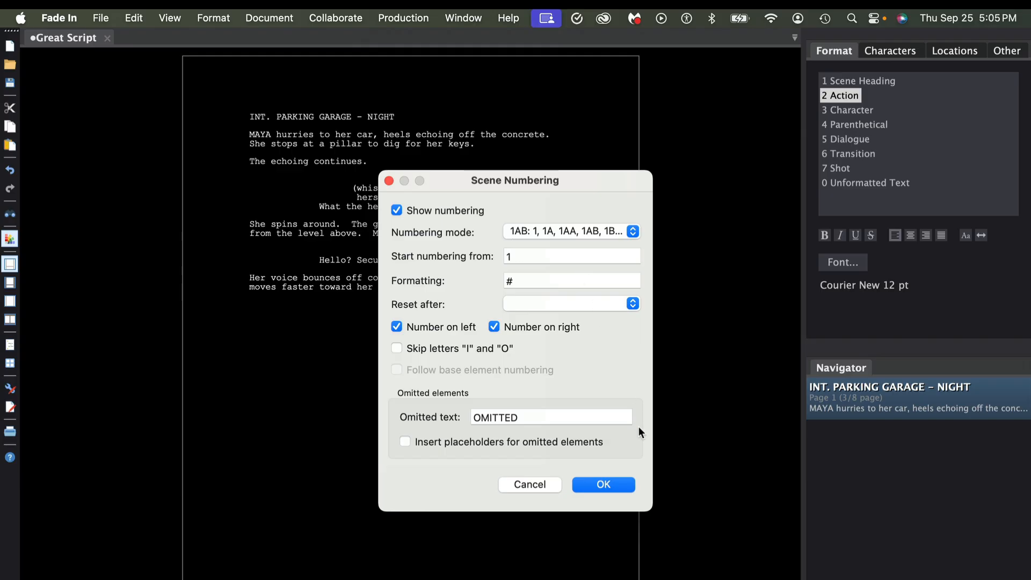
click(616, 482)
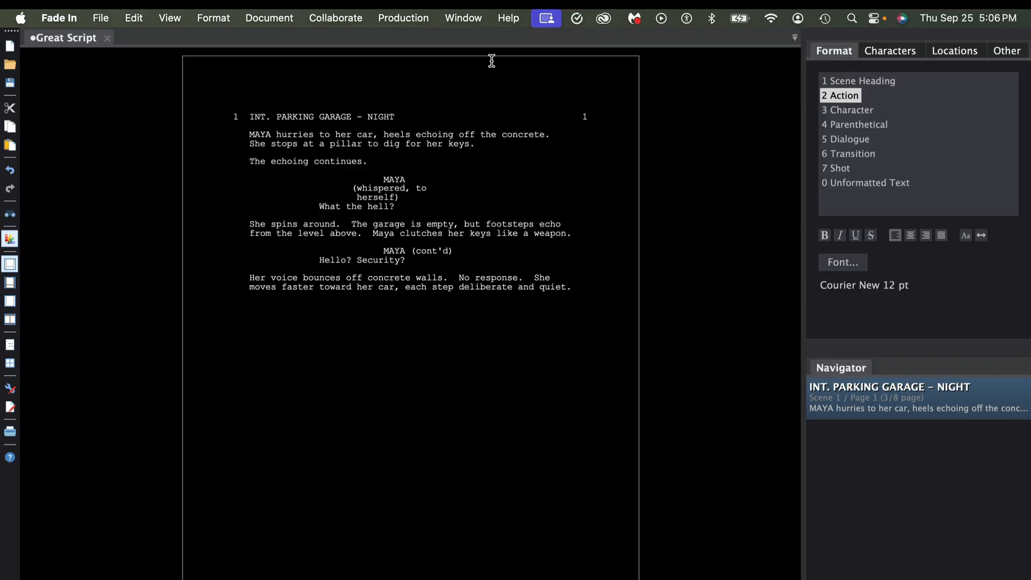
Step: Turn on revision mode for the script with Blue as the current revision, keeping the document revision the same as current
click(411, 17)
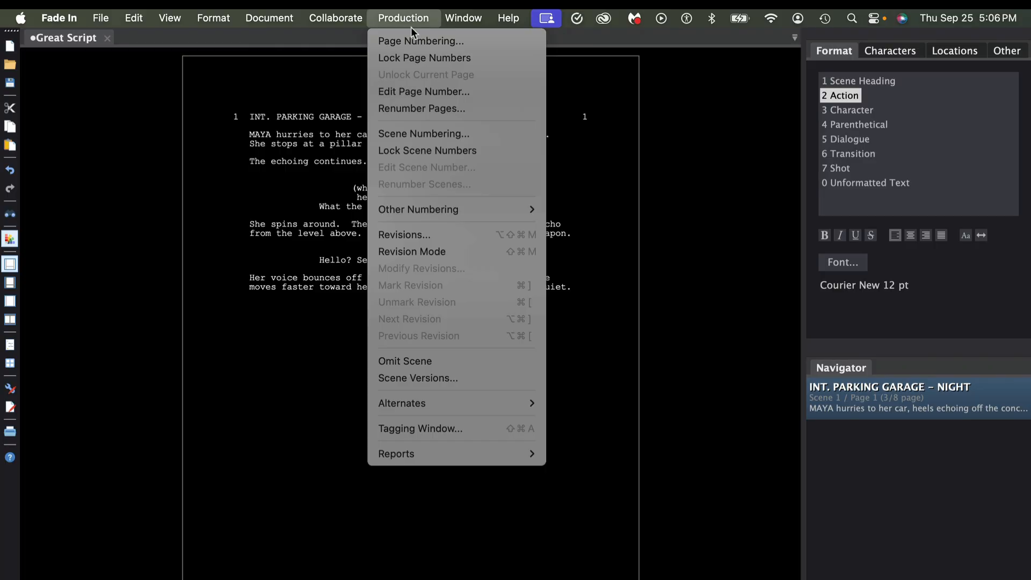
click(445, 234)
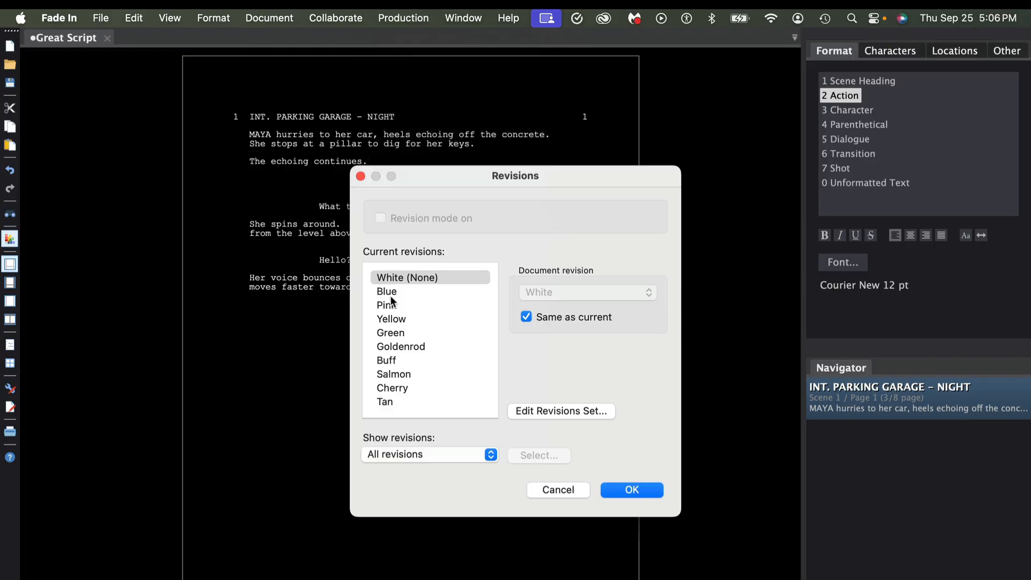
click(390, 296)
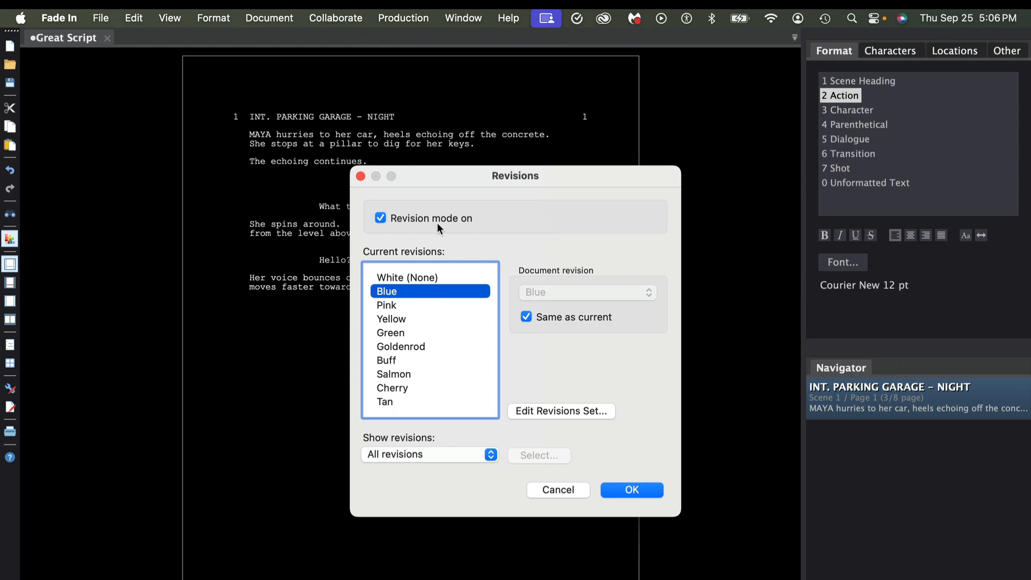
click(645, 489)
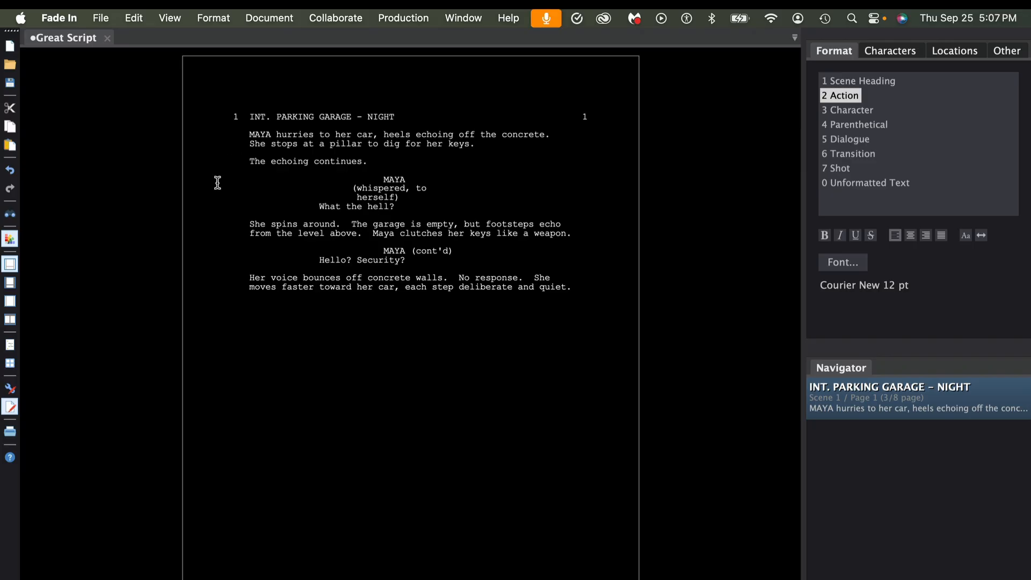
Step: Examine the available export formats and the PDF creation options, and close them without creating a file
click(102, 18)
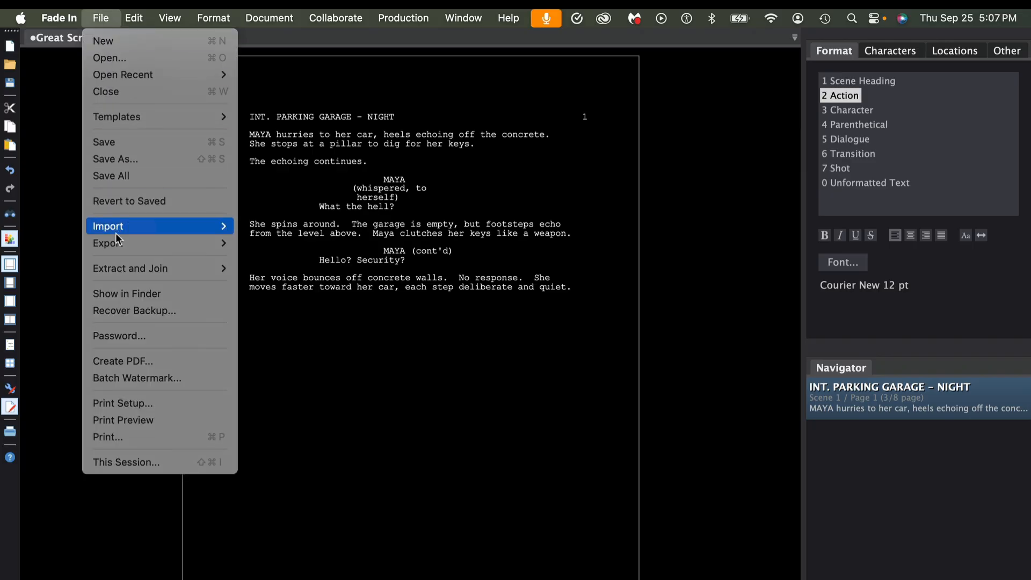
mouse_move(121, 248)
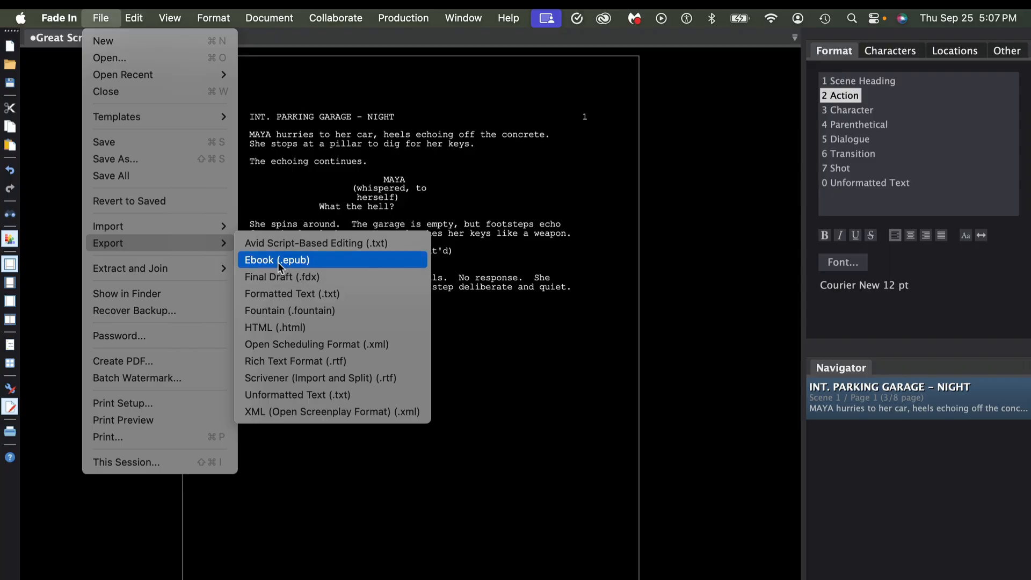
click(170, 366)
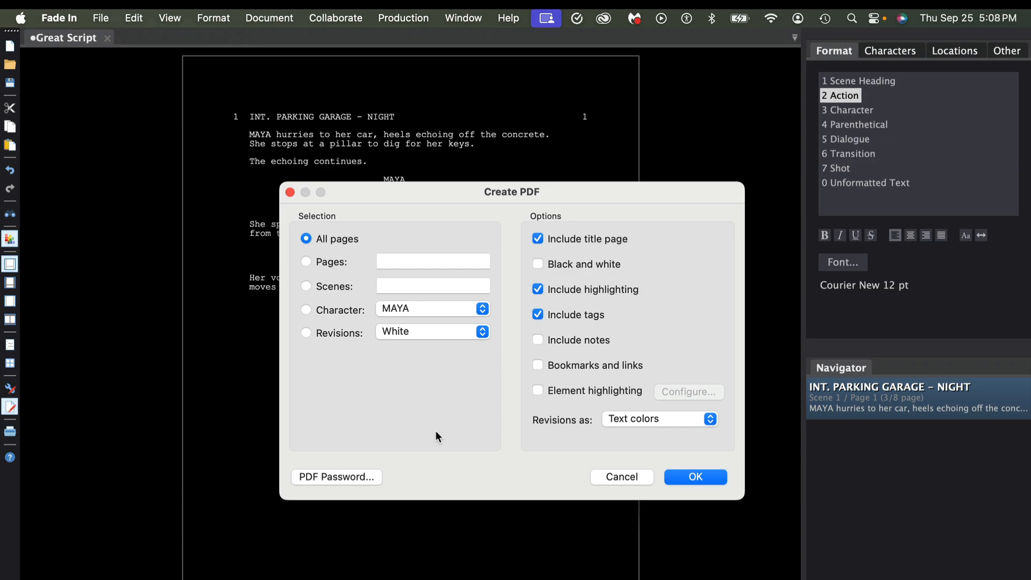
key(Escape)
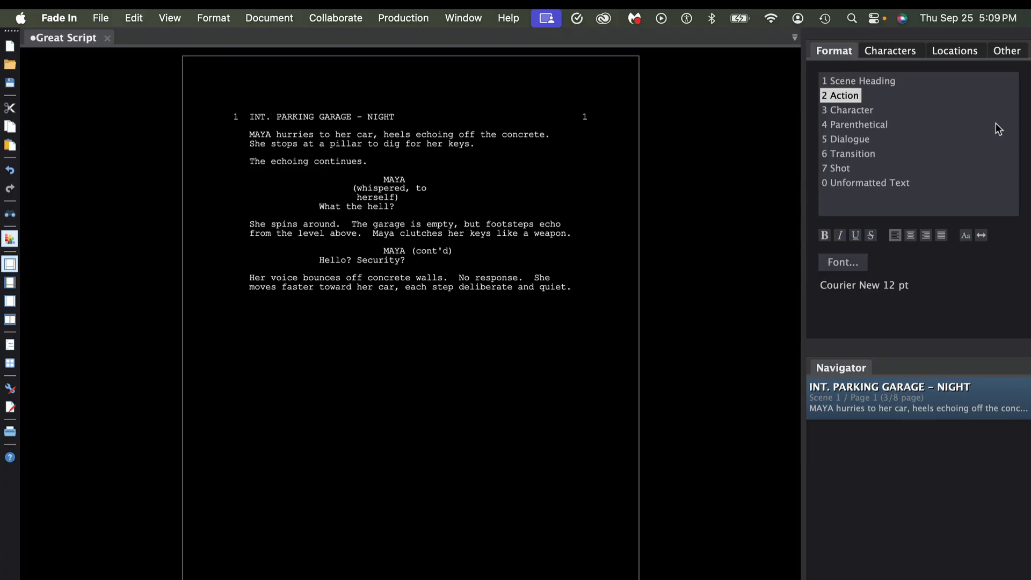
Step: Try adding another MAYA character cue below the last action paragraph and check the element options for the blank line
key(Return)
key(Tab)
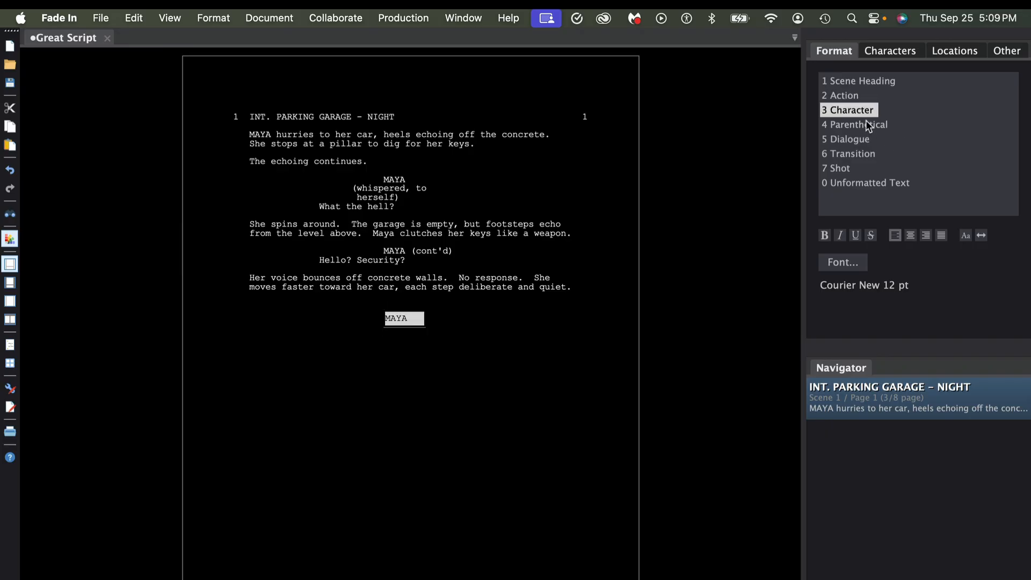
key(Return)
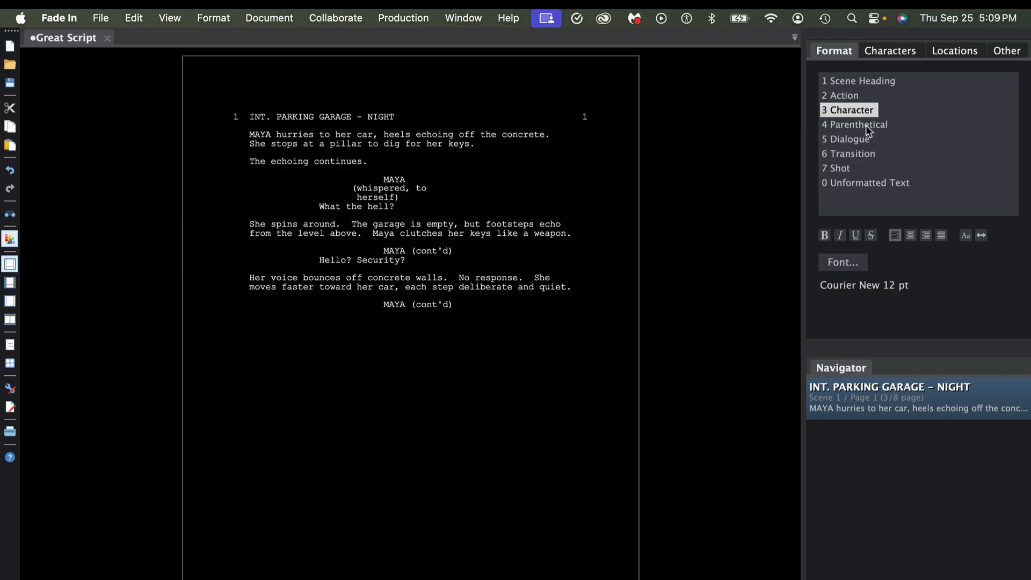
key(Tab)
key(Tab)
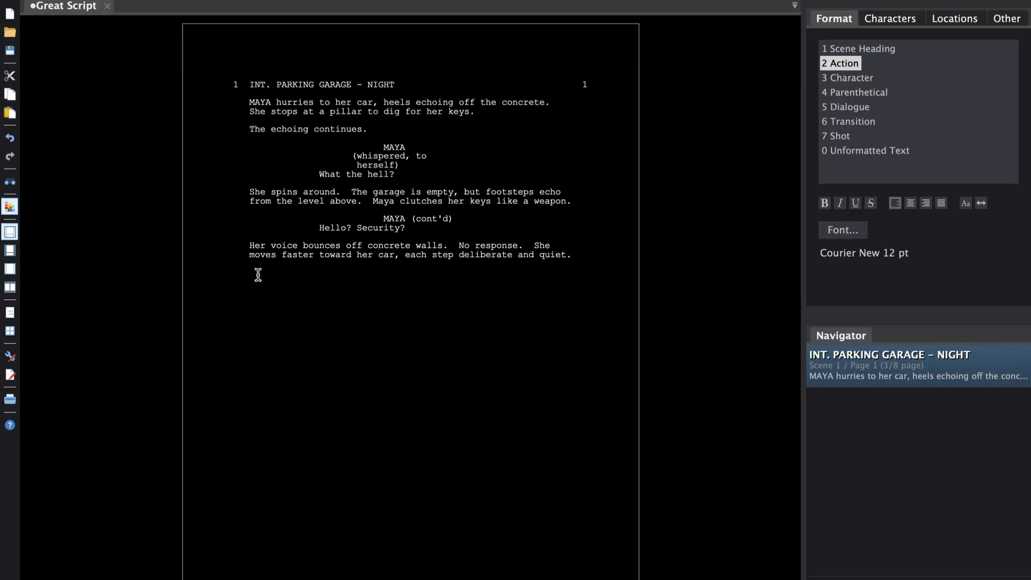
right_click(252, 272)
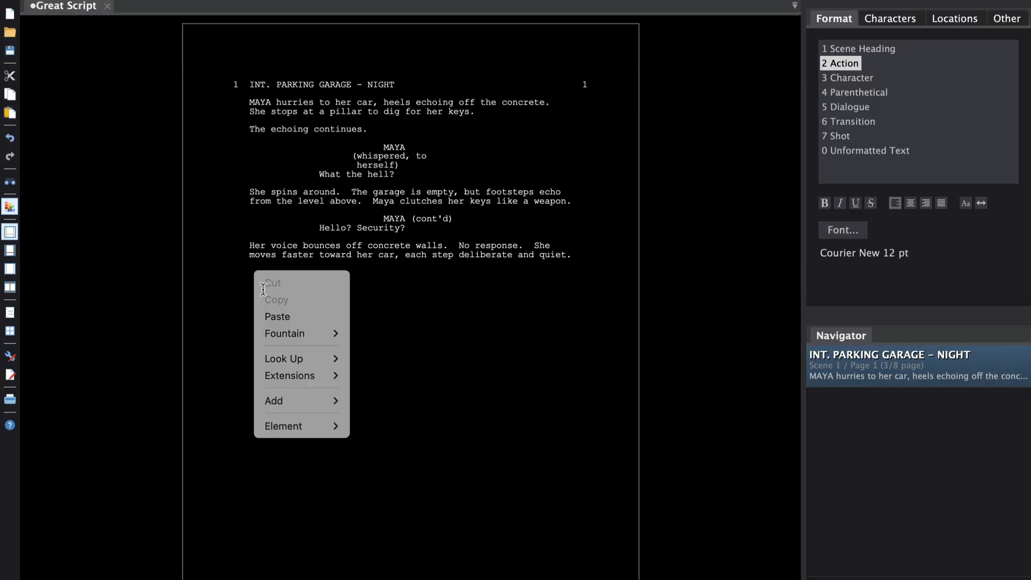
mouse_move(306, 426)
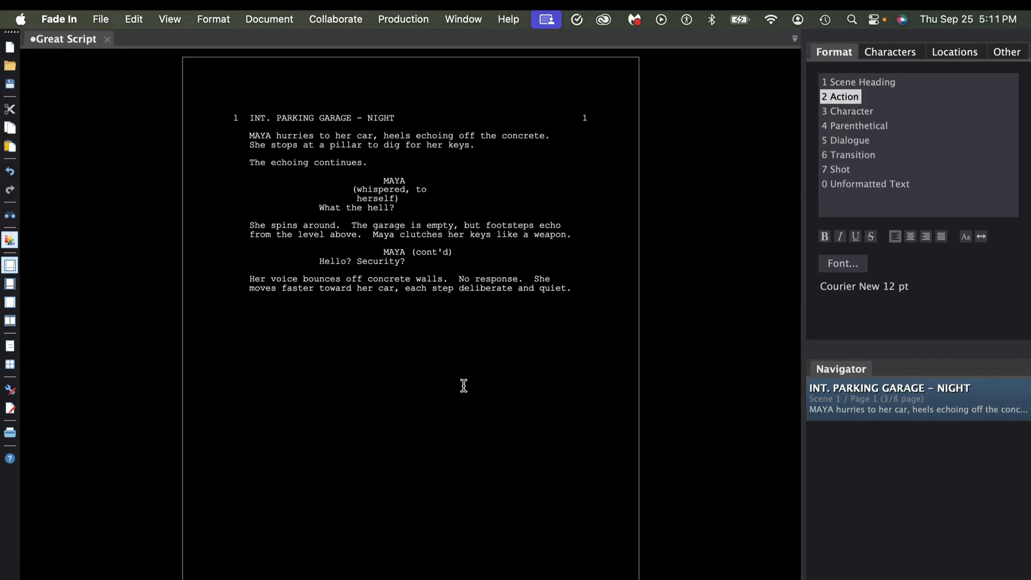
Step: Look through the templates offered for a new document and cancel without creating one
click(102, 17)
mouse_move(130, 122)
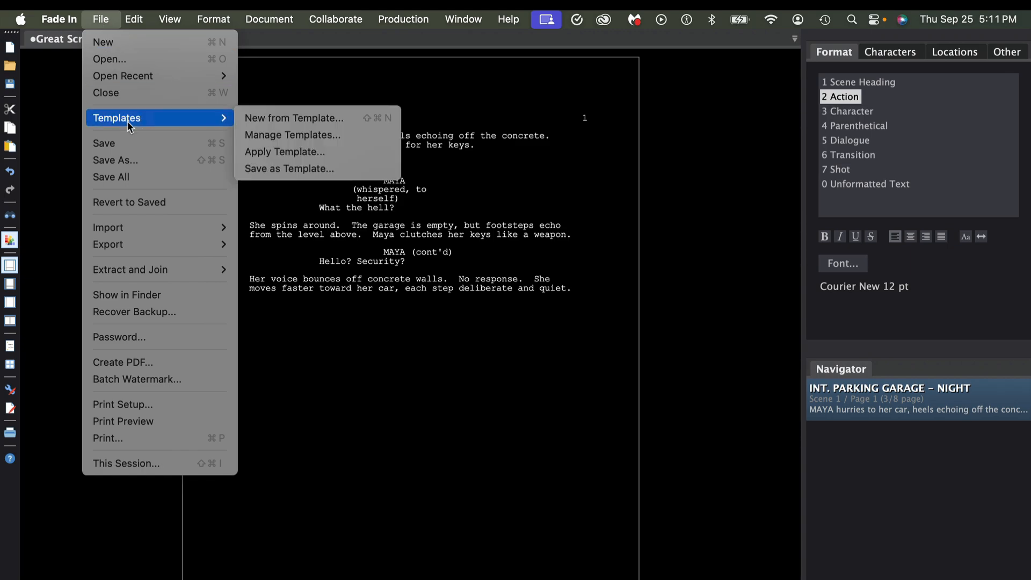
click(311, 124)
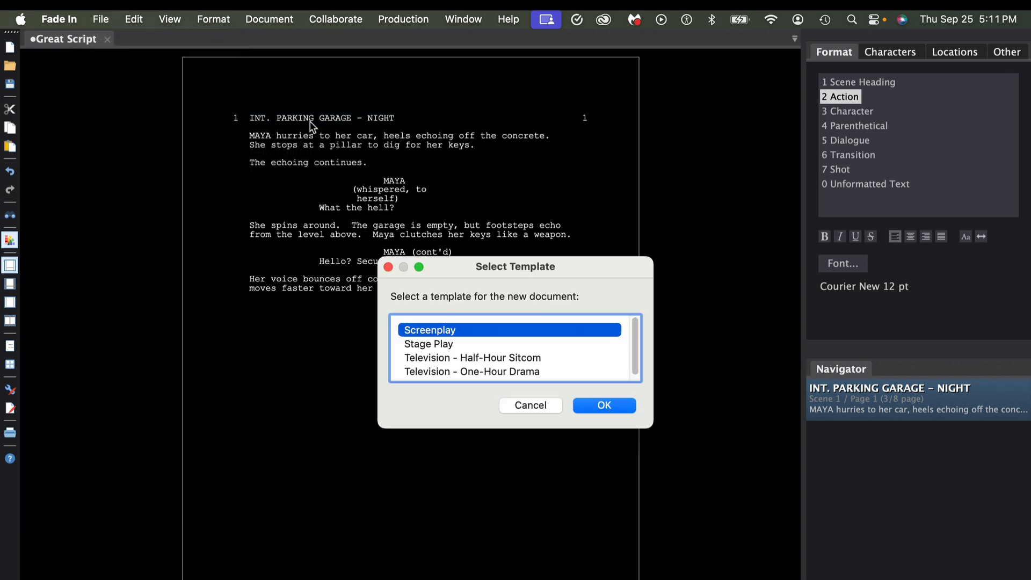
scroll(633, 340, down, 1)
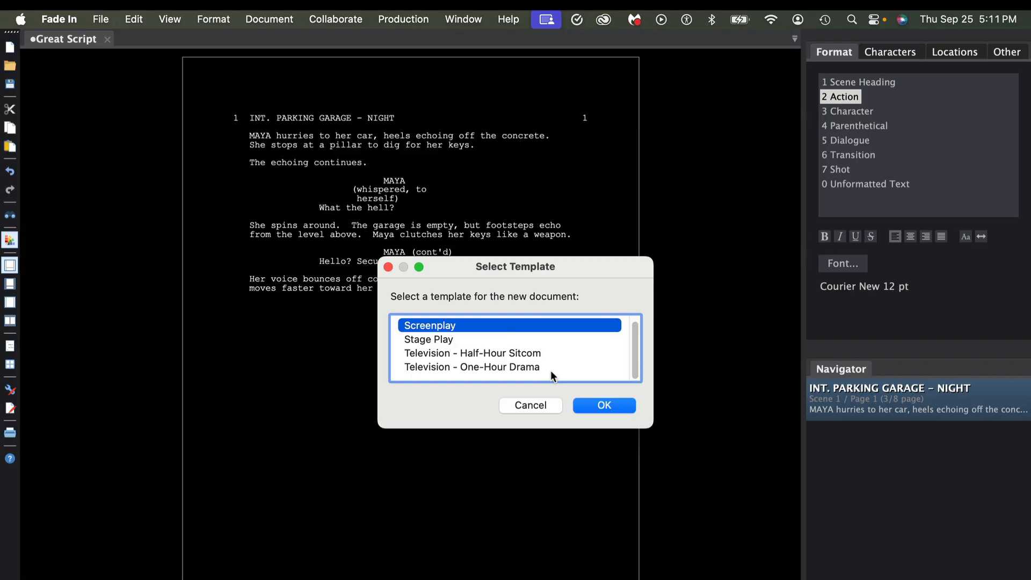
click(542, 405)
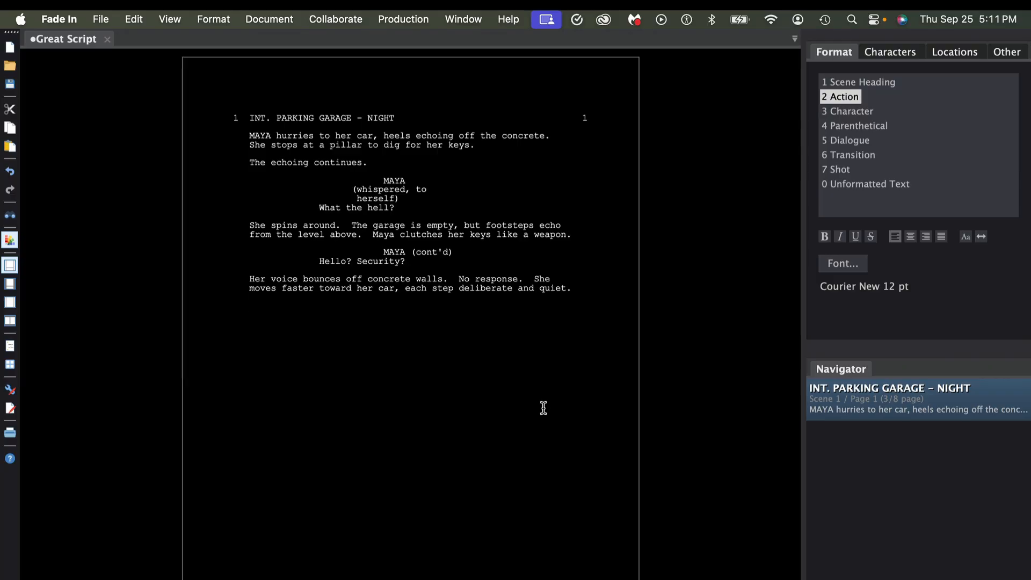
Step: Switch the script to the index card view of its scenes
click(280, 19)
click(298, 64)
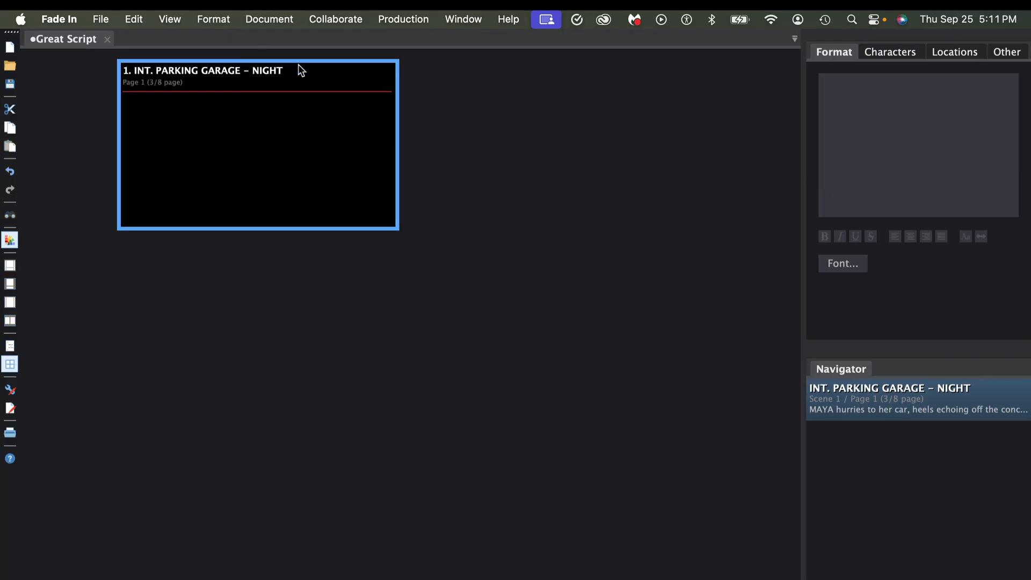